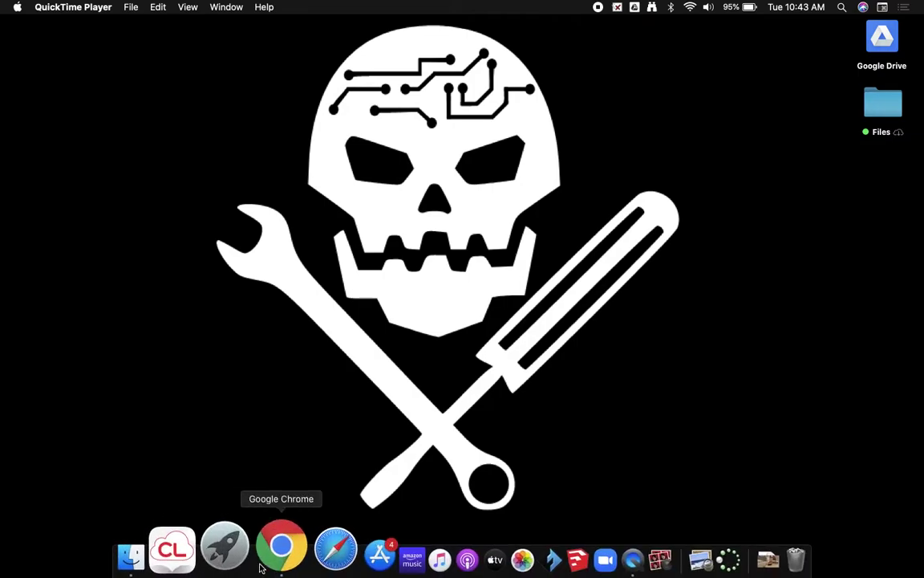
- Search 'flashprint' in Chrome and open FlashForge's Download Center FlashPrint download list
{"action": "left_click", "coordinate": [264, 565]}
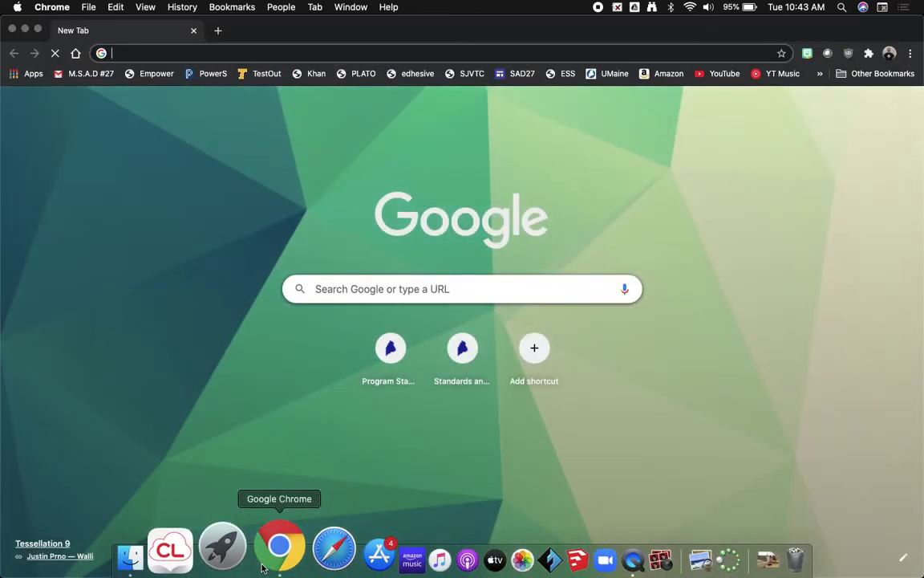
{"action": "type", "text": "flashprint&oq=flashprint&aqs=chrome.0.69i59.2196j0j7&sourceid=chrome&ie=UTF-8"}
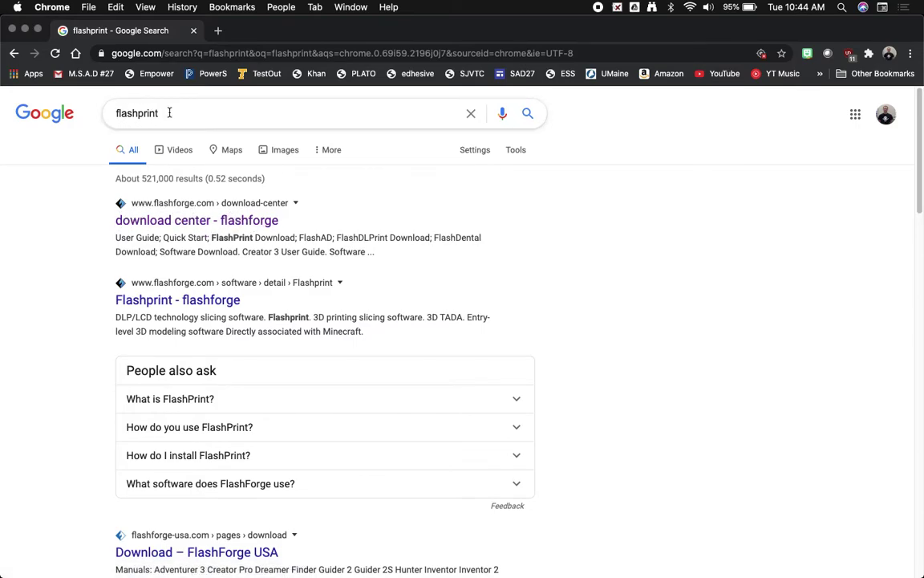
{"action": "left_click", "coordinate": [187, 221]}
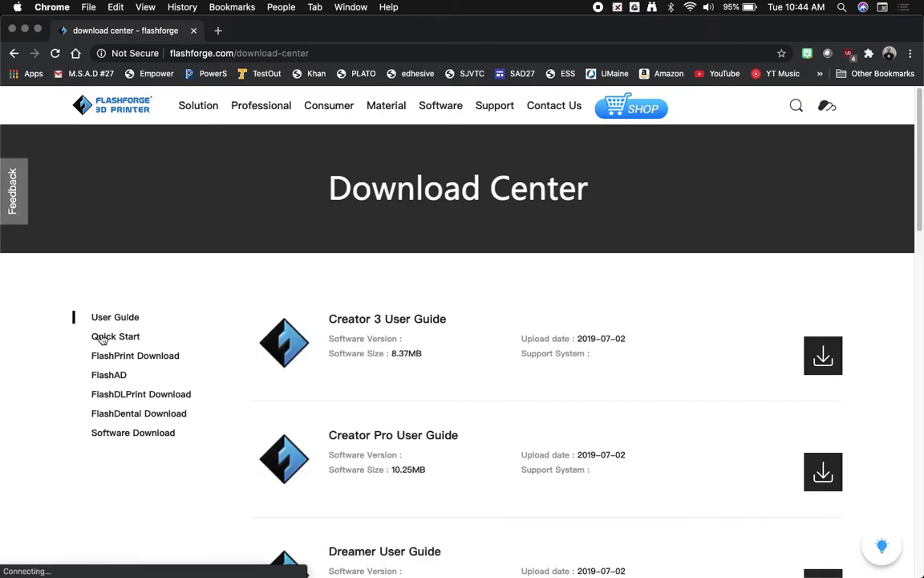
{"action": "left_click", "coordinate": [156, 364]}
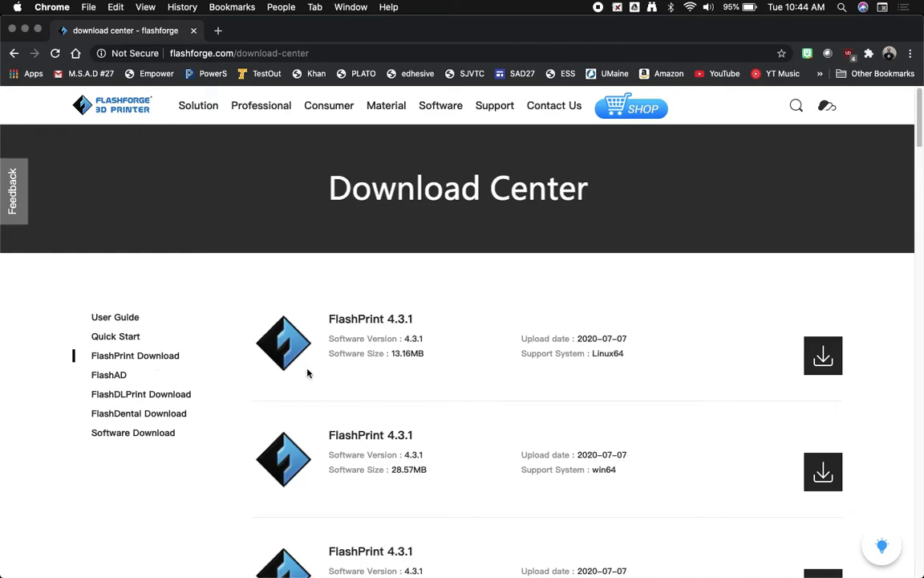
- Download the FlashPrint 4.3.1 mac zip into Downloads and open it from the download shelf
{"action": "scroll", "coordinate": [402, 365], "scroll_direction": "down", "scroll_amount": 2}
{"action": "scroll", "coordinate": [402, 365], "scroll_direction": "down", "scroll_amount": 2}
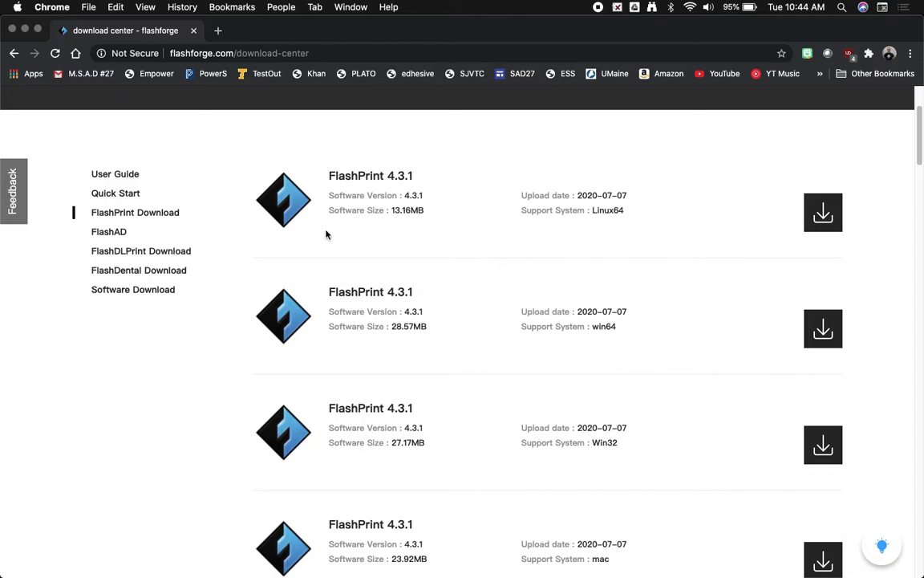
{"action": "scroll", "coordinate": [326, 233], "scroll_direction": "down", "scroll_amount": 1}
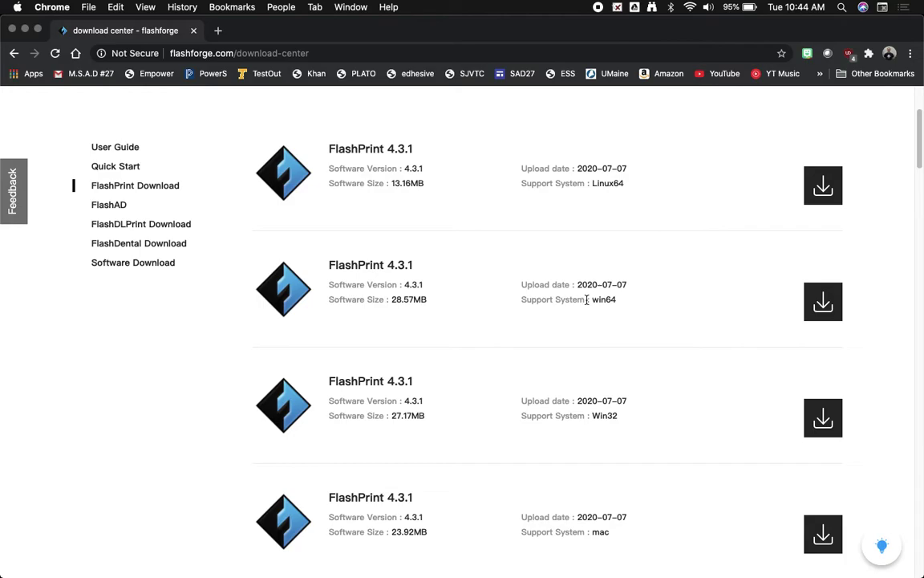
{"action": "scroll", "coordinate": [610, 265], "scroll_direction": "down", "scroll_amount": 1}
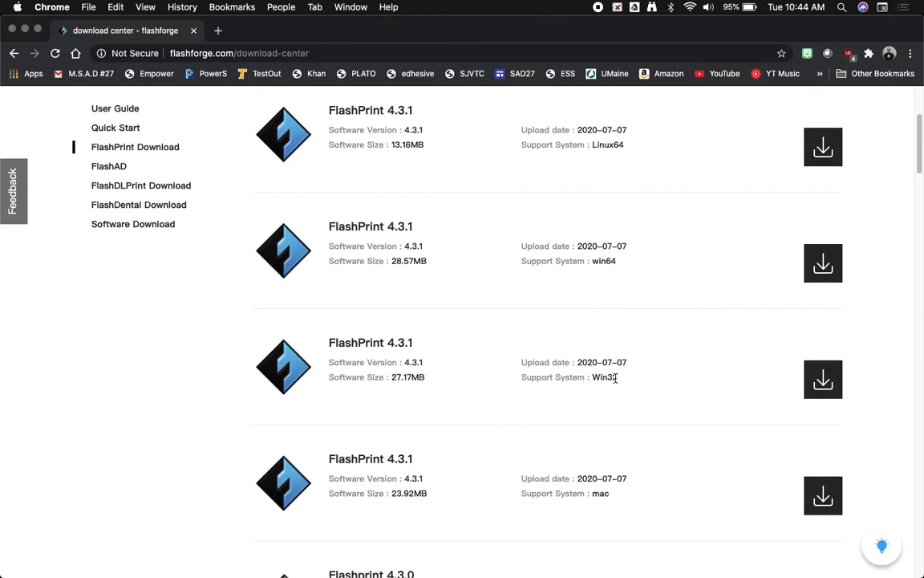
{"action": "scroll", "coordinate": [612, 377], "scroll_direction": "down", "scroll_amount": 3}
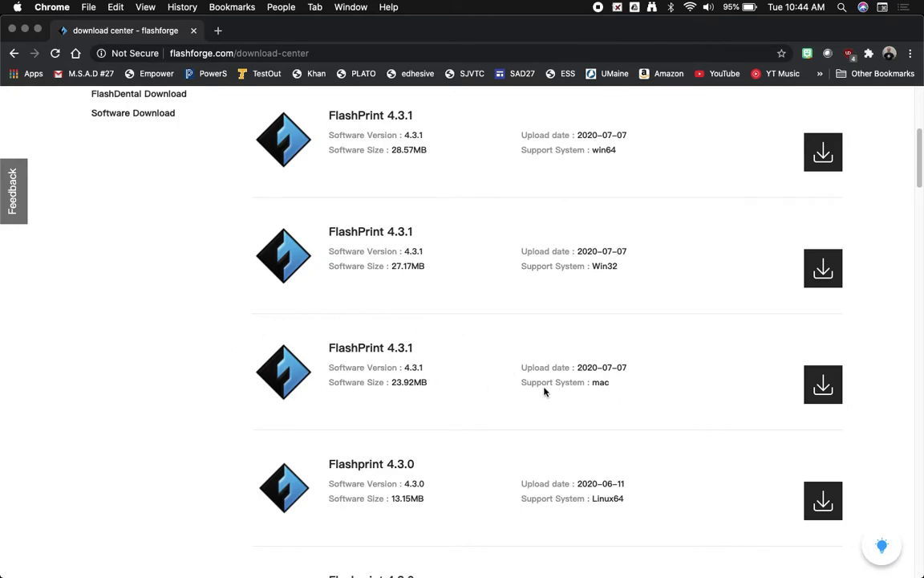
{"action": "left_click", "coordinate": [830, 394]}
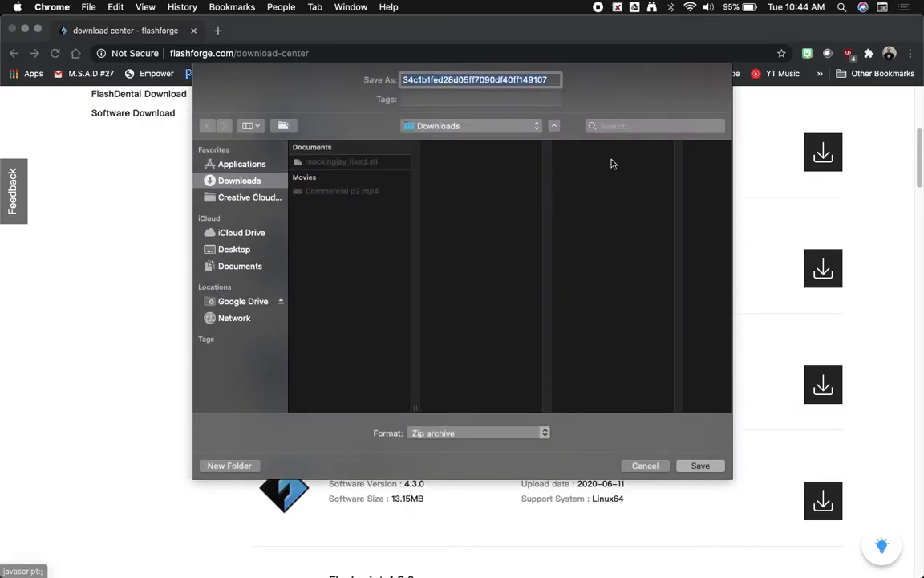
{"action": "left_click", "coordinate": [706, 466]}
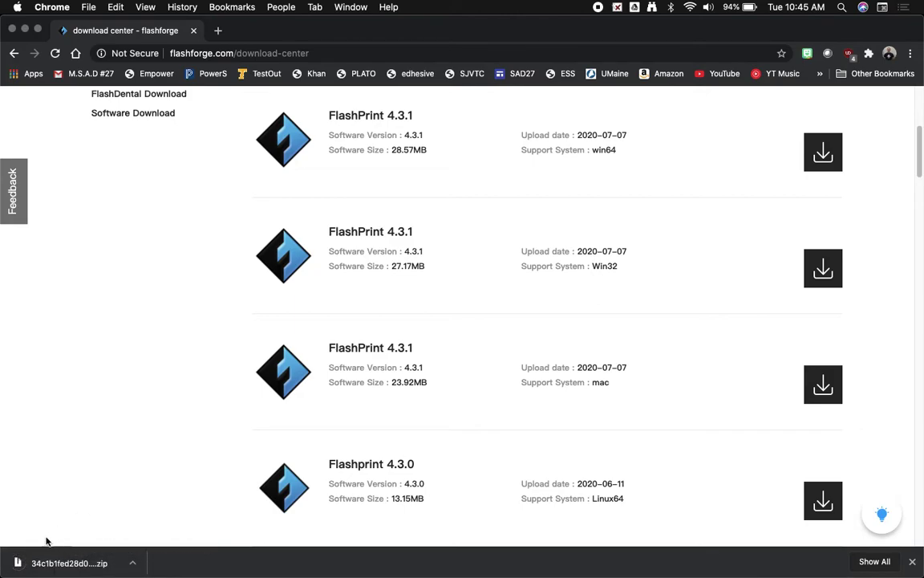
{"action": "left_click", "coordinate": [52, 565]}
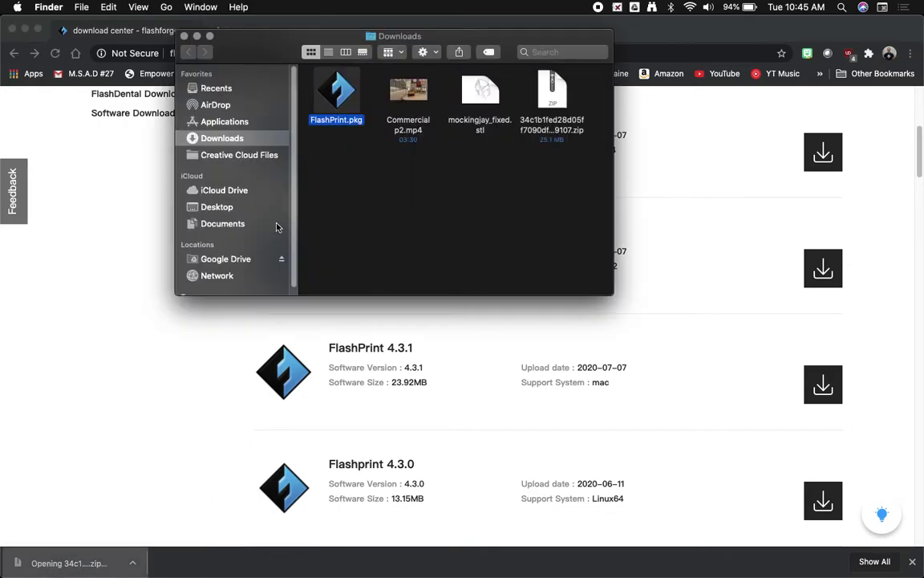
- Open FlashPrint.pkg via the right-click Open command, bypassing the unidentified-developer warning
{"action": "double_click", "coordinate": [336, 97]}
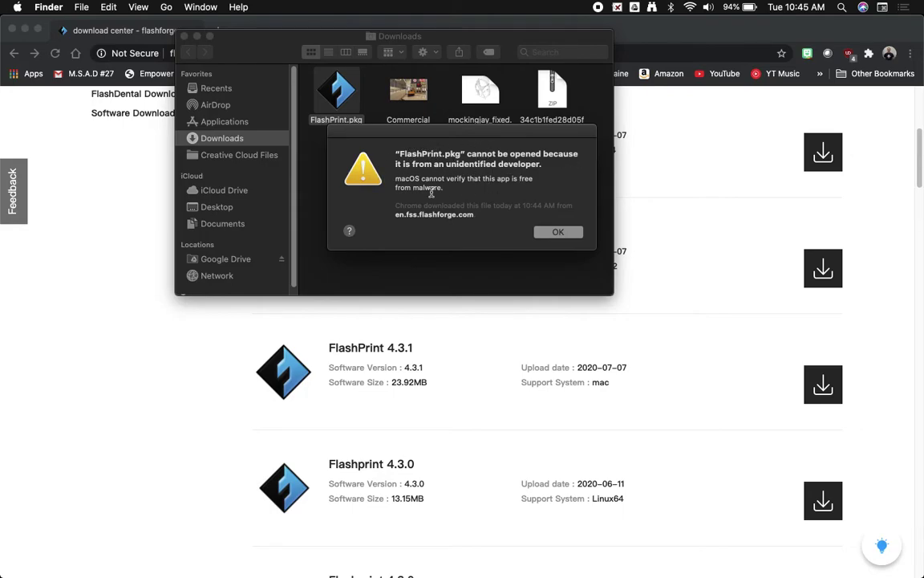
{"action": "left_click", "coordinate": [559, 231]}
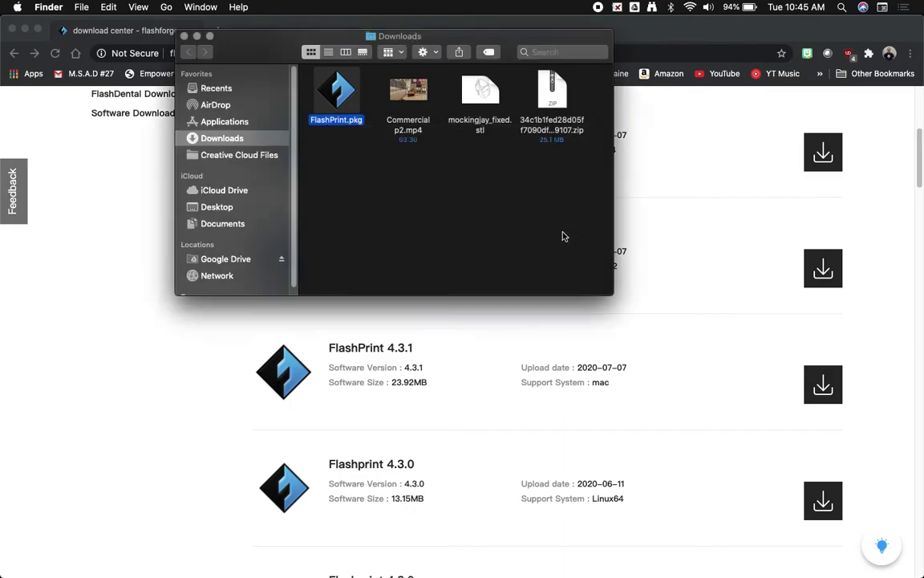
{"action": "right_click", "coordinate": [342, 107]}
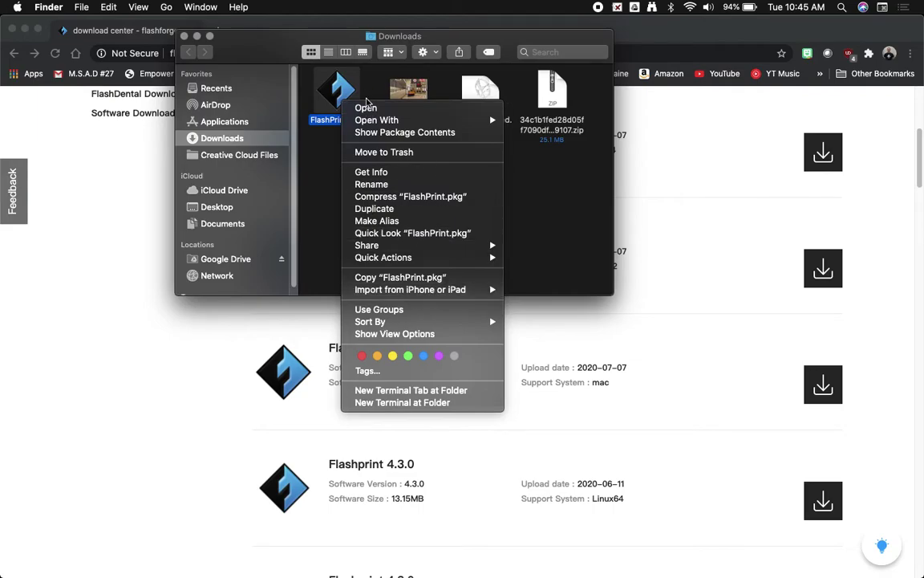
{"action": "left_click", "coordinate": [367, 113]}
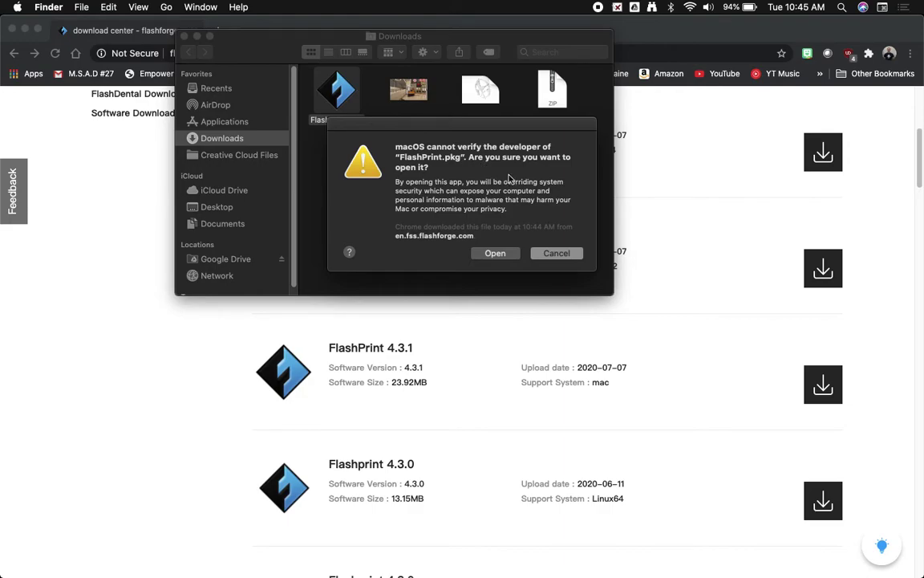
{"action": "left_click", "coordinate": [493, 255]}
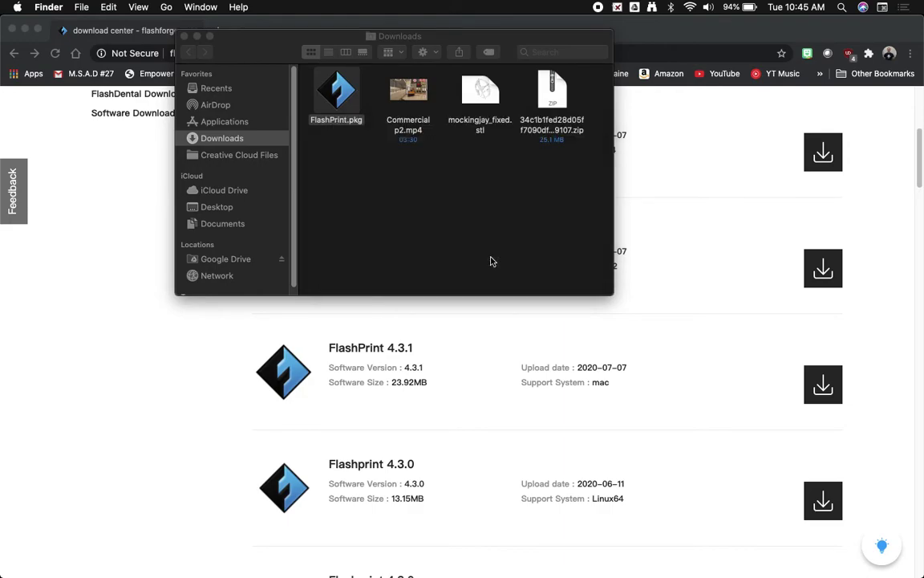
- Close the Downloads and Chrome windows, then accept the FlashPrint license agreement in the installer
{"action": "left_click", "coordinate": [184, 36]}
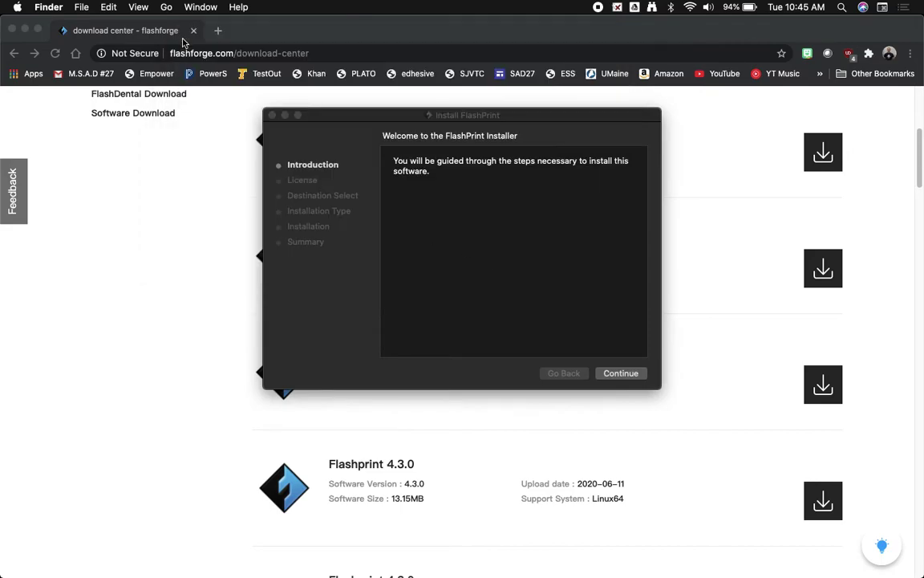
{"action": "left_click", "coordinate": [12, 30]}
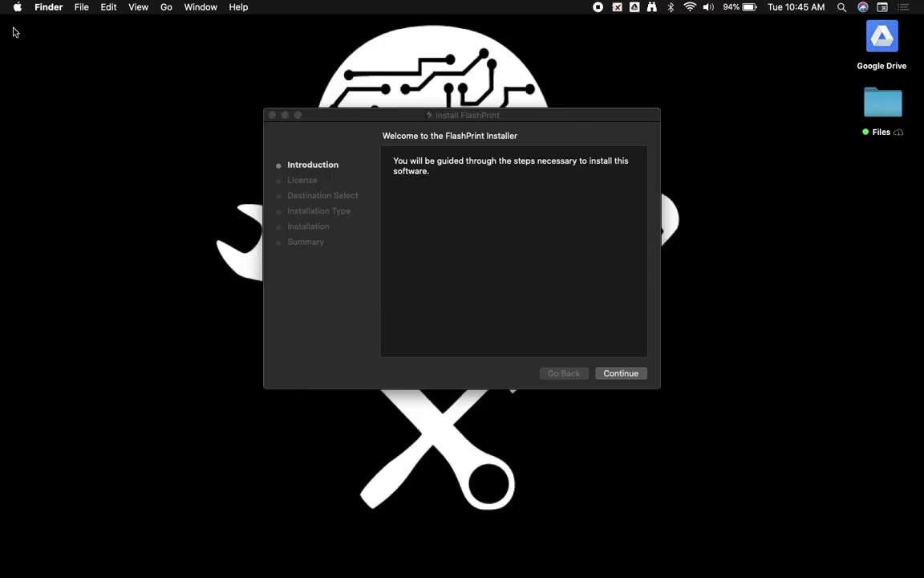
{"action": "left_click", "coordinate": [621, 373]}
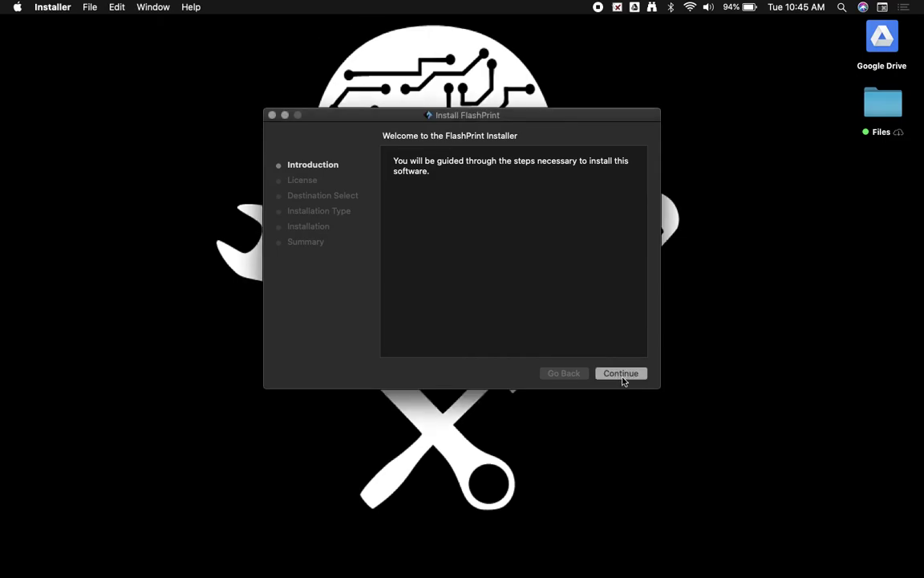
{"action": "left_click", "coordinate": [621, 373]}
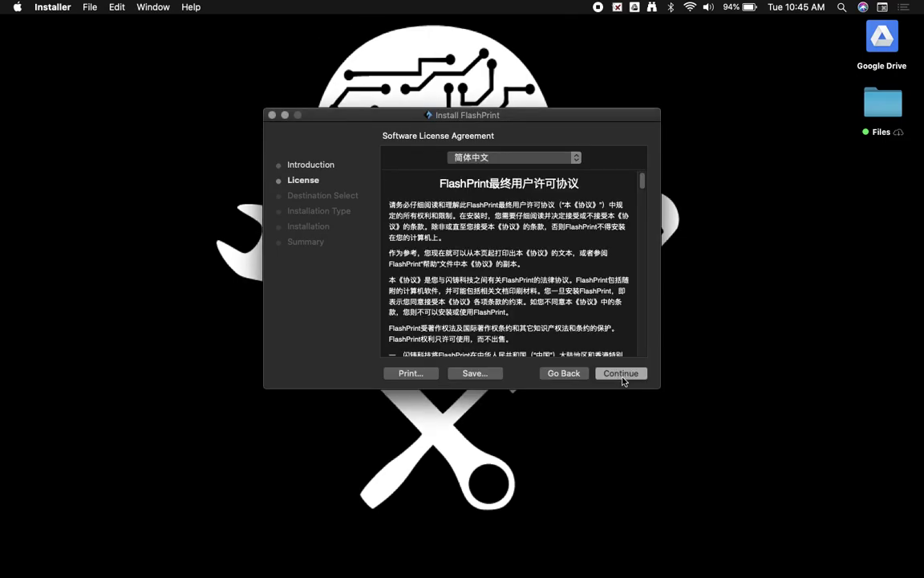
{"action": "left_click", "coordinate": [621, 373]}
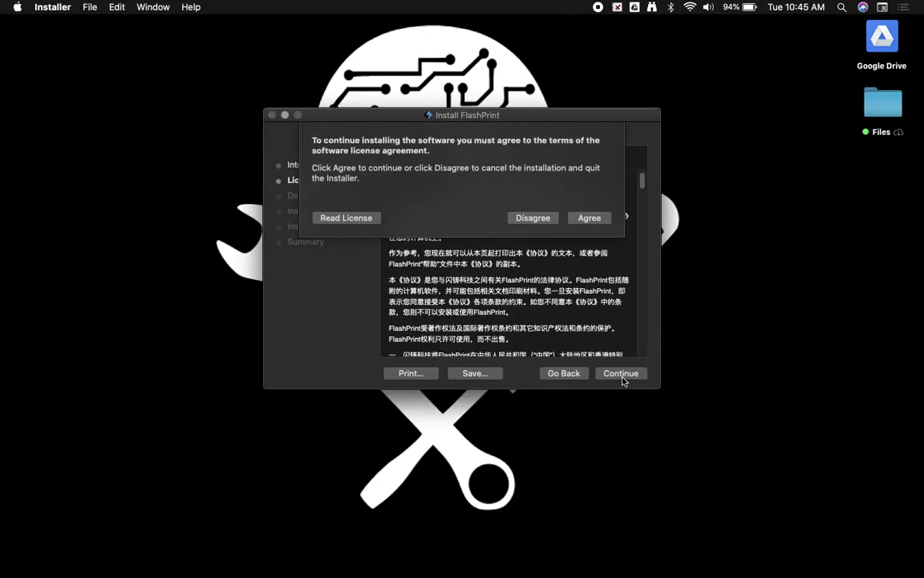
{"action": "left_click", "coordinate": [592, 219]}
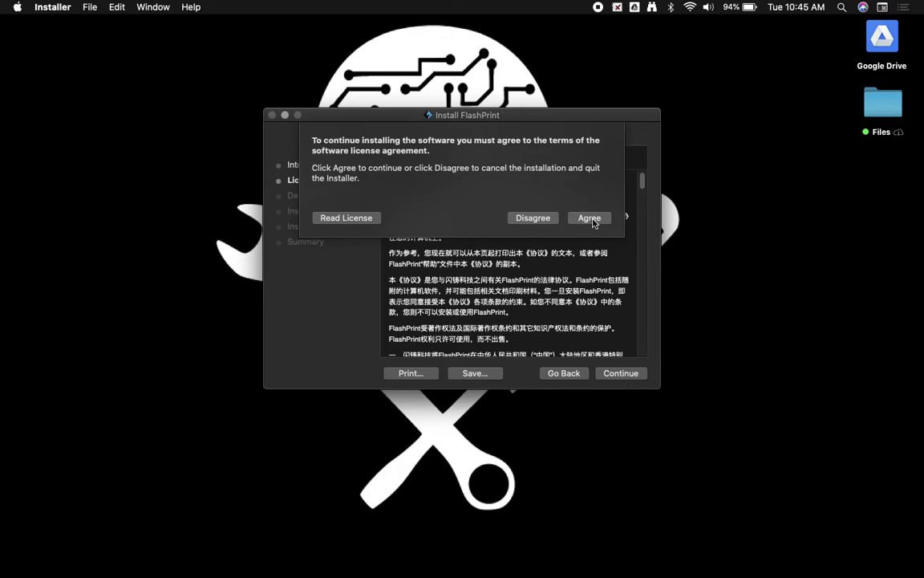
- Install FlashPrint on Macintosh HD, authorizing with the administrator password
{"action": "left_click", "coordinate": [627, 376]}
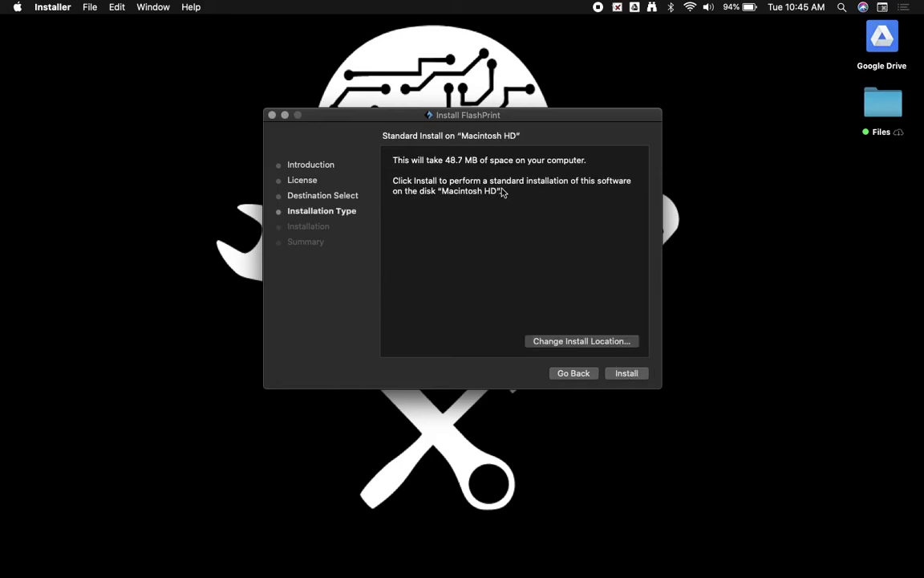
{"action": "left_click", "coordinate": [627, 374]}
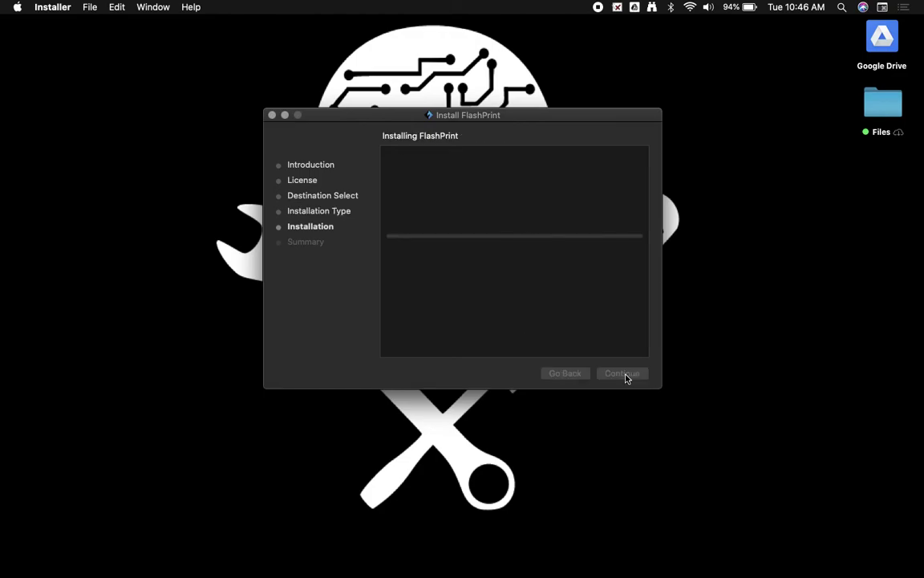
{"action": "type", "text": "••••"}
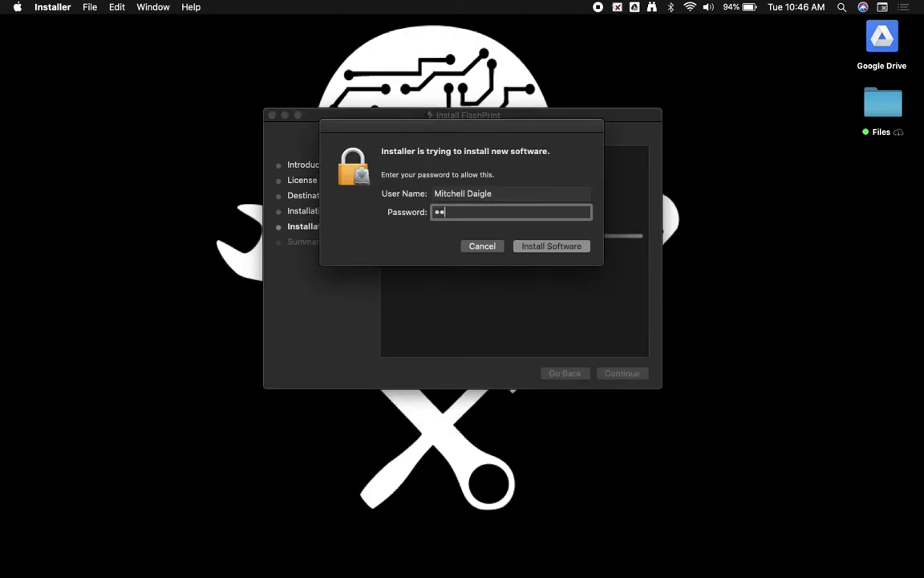
{"action": "key", "text": "Return"}
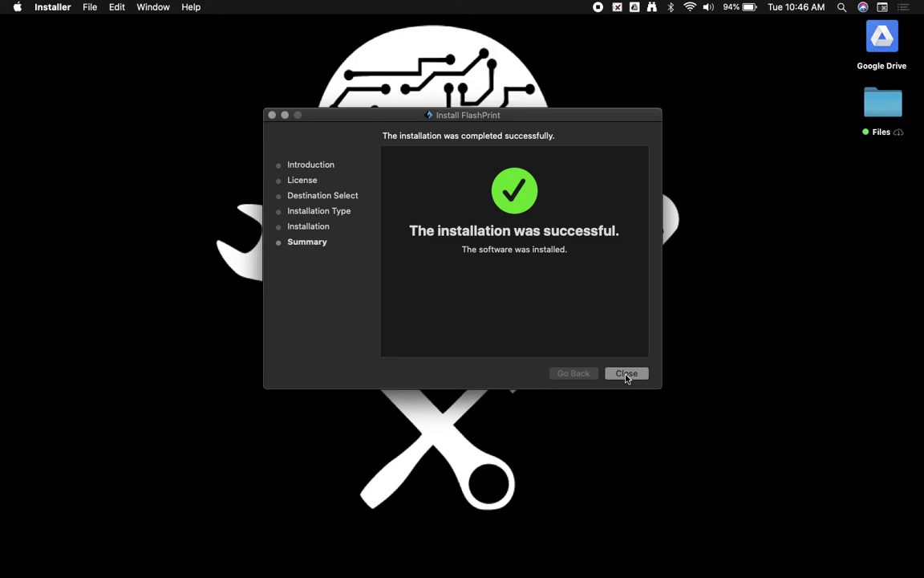
- Close the finished installer, dismissing the alert that the package couldn't be trashed
{"action": "left_click", "coordinate": [627, 374]}
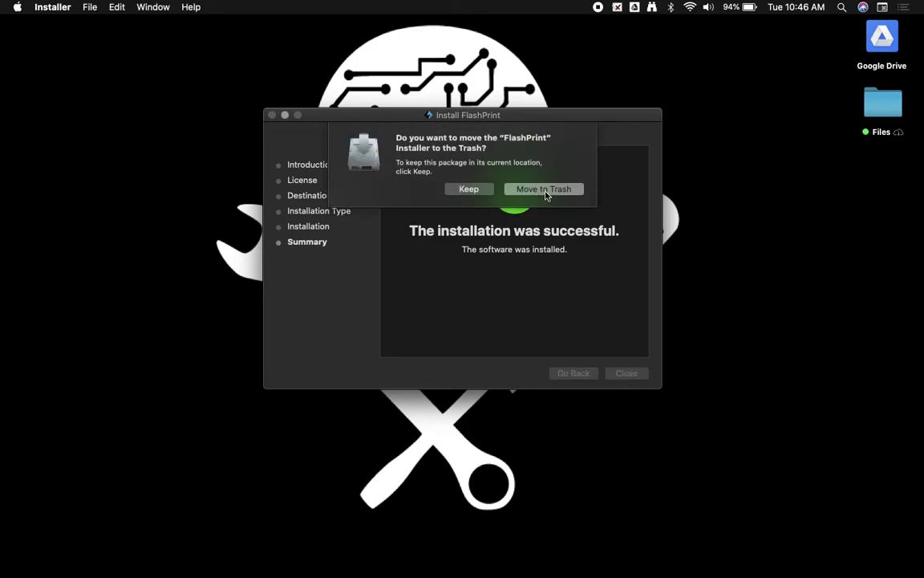
{"action": "left_click", "coordinate": [545, 190]}
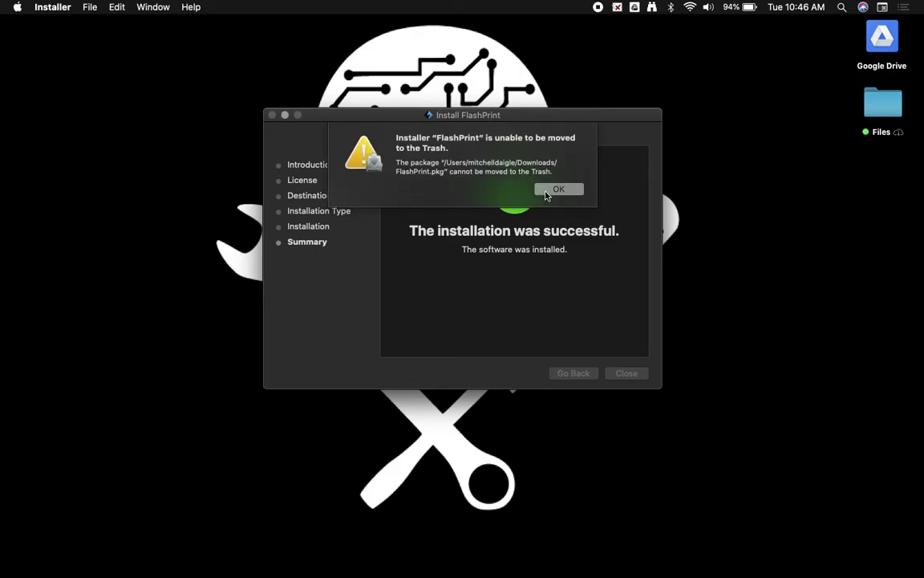
{"action": "left_click", "coordinate": [559, 190]}
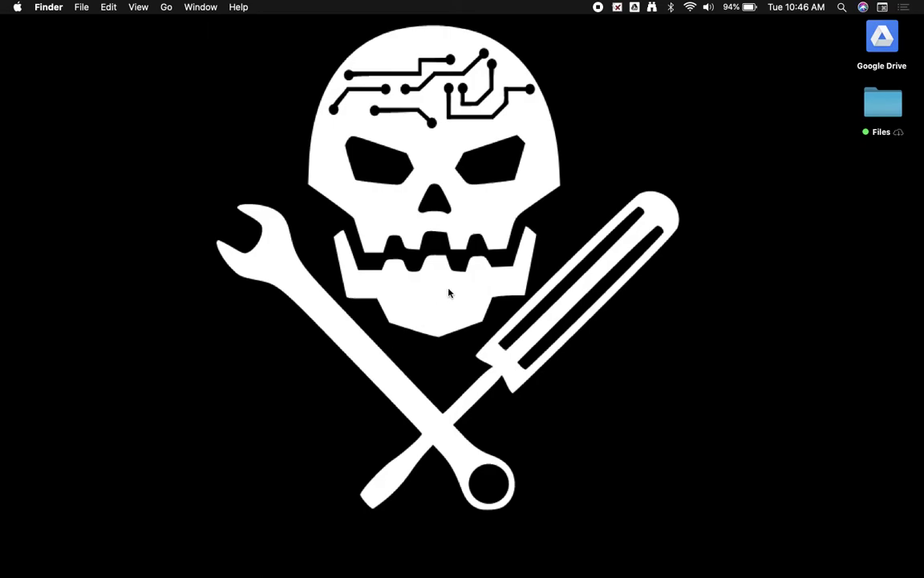
- Search Spotlight for FlashPrint, accepting the suggested completion
{"action": "left_click", "coordinate": [841, 10]}
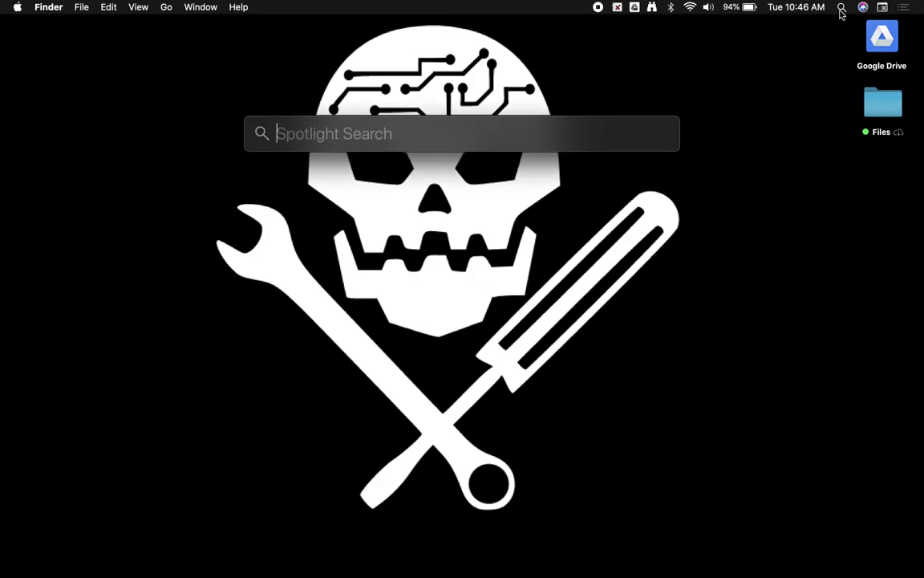
{"action": "type", "text": "fl"}
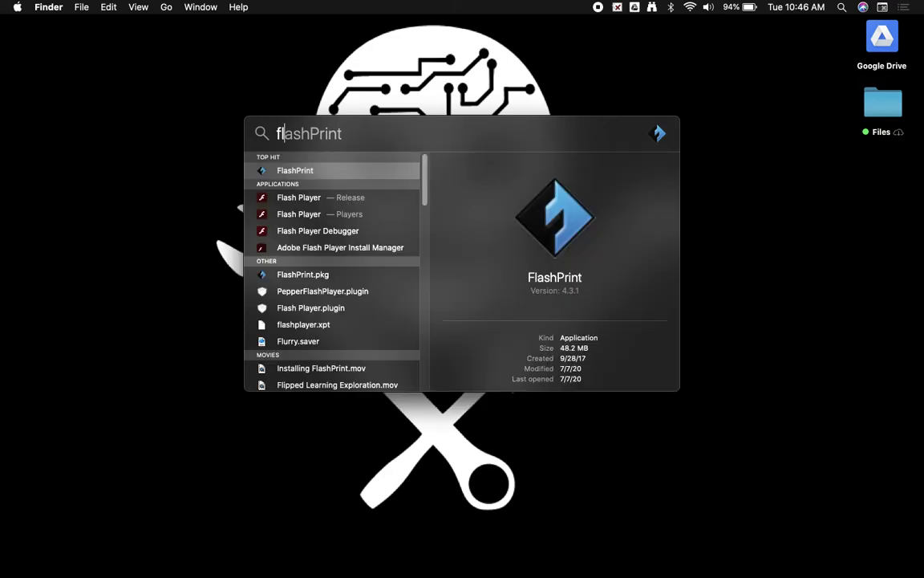
{"action": "key", "text": "Tab"}
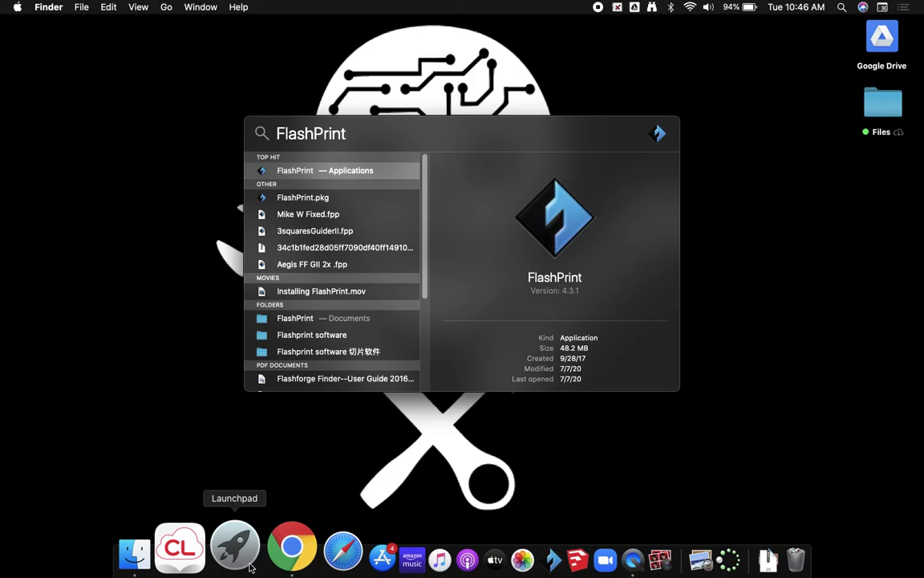
- Check Launchpad's 3D Printing folder, then launch FlashPrint from the reopened Spotlight search
{"action": "left_click", "coordinate": [233, 544]}
{"action": "scroll", "coordinate": [493, 471], "scroll_direction": "right", "scroll_amount": 3}
{"action": "scroll", "coordinate": [493, 471], "scroll_direction": "left", "scroll_amount": 3}
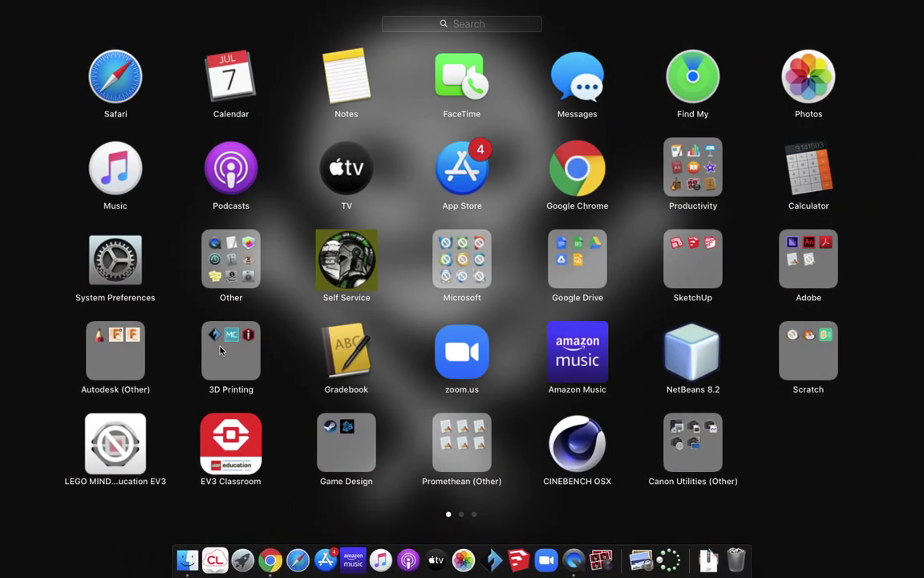
{"action": "left_click", "coordinate": [221, 350]}
{"action": "left_click", "coordinate": [157, 164]}
{"action": "left_click", "coordinate": [156, 164]}
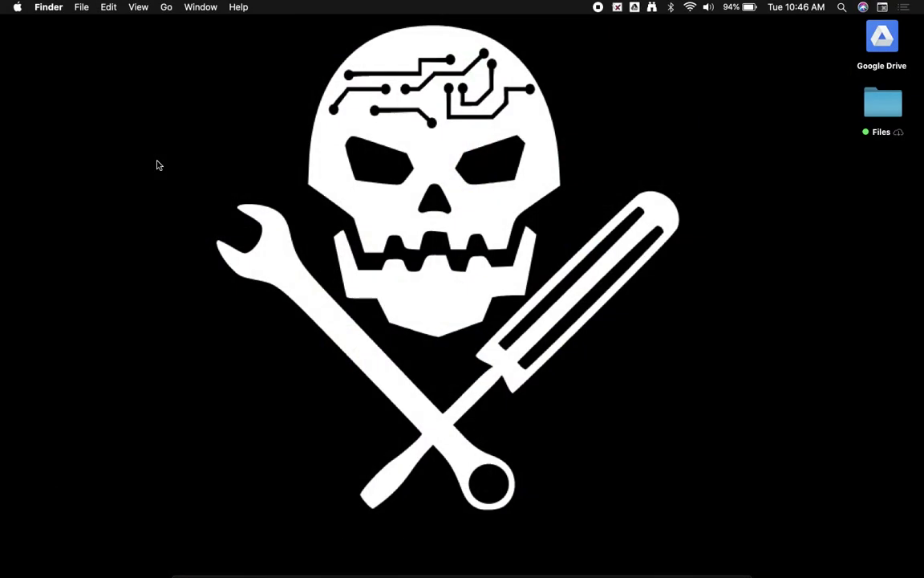
{"action": "left_click", "coordinate": [842, 7]}
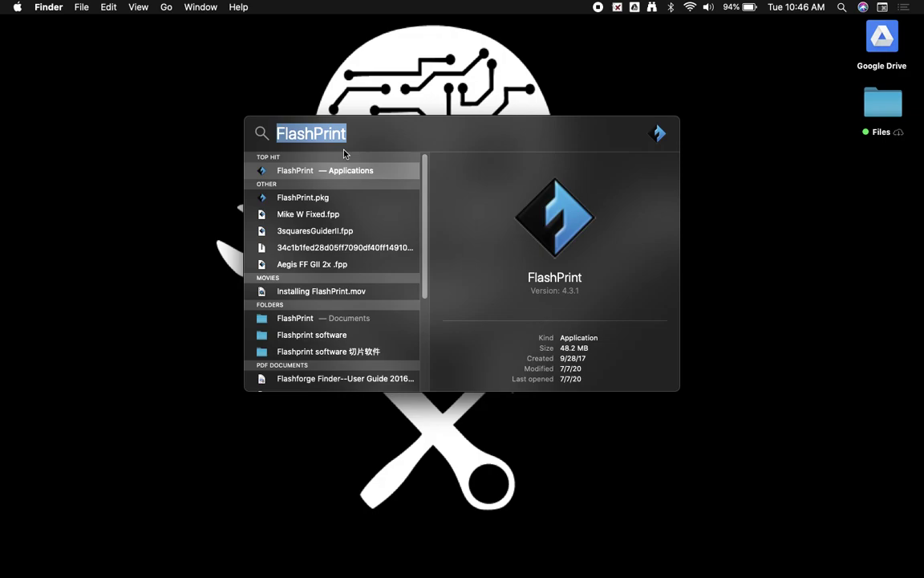
{"action": "key", "text": "Return"}
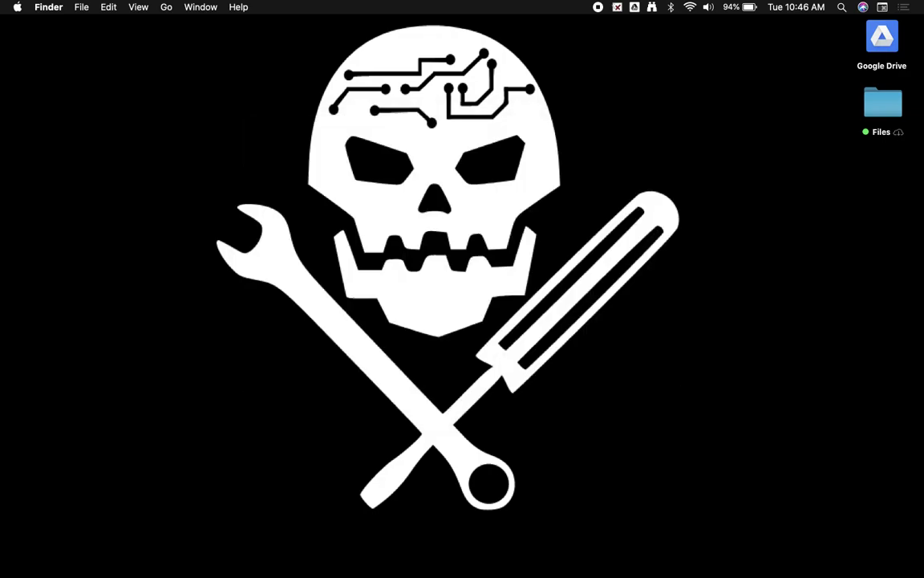